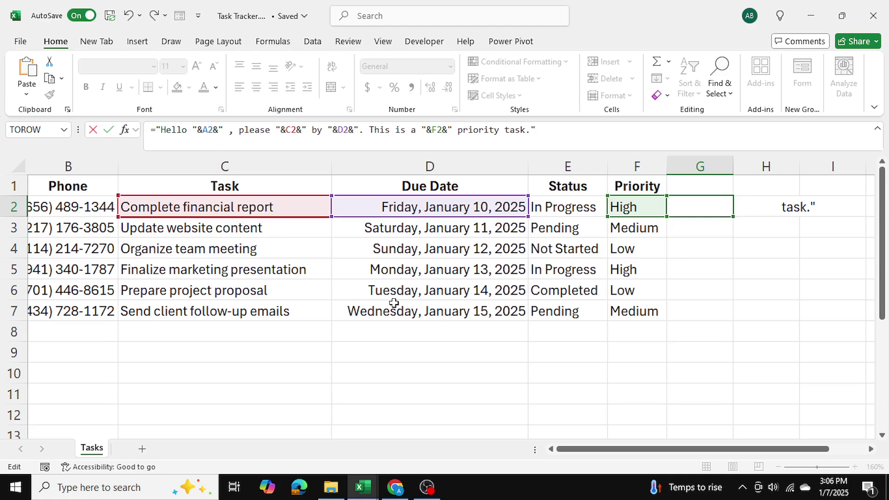
mouse_move(692, 449)
mouse_down()
mouse_move(680, 448)
mouse_move(693, 449)
mouse_up()
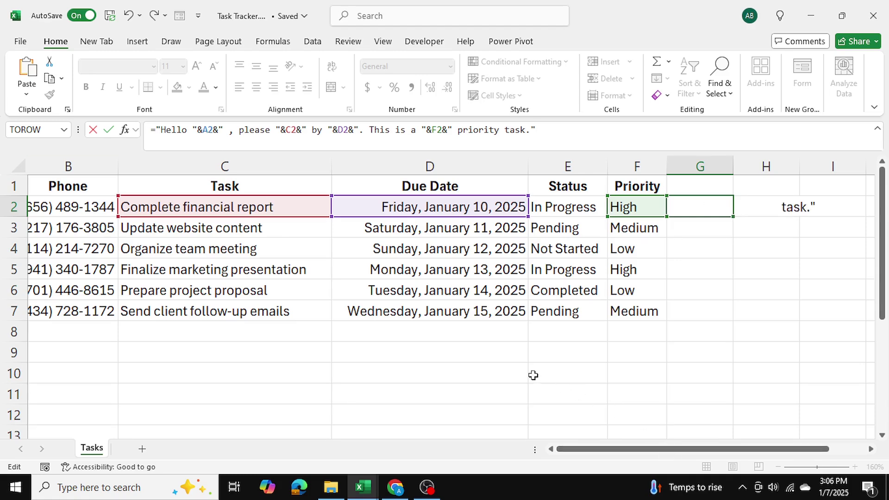
drag(574, 449, 543, 458)
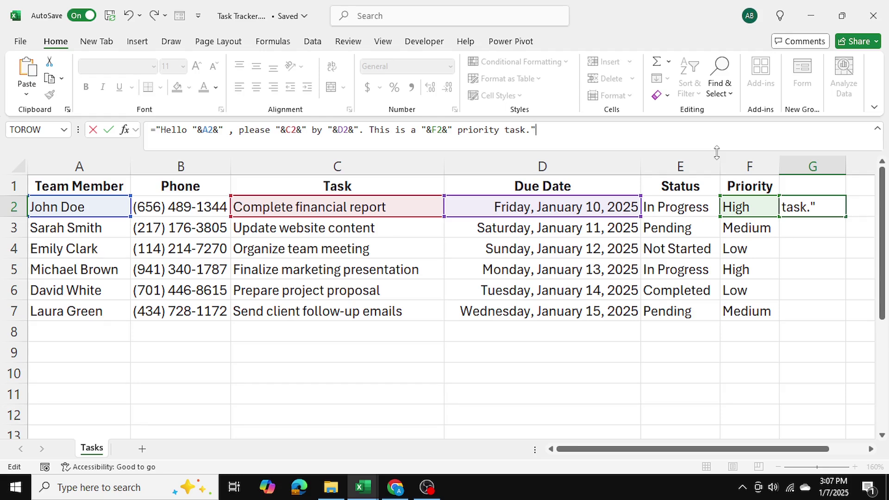
Step: Commit the G2 message formula and read the full greeting along row 2
key(ctrl+Return)
scroll(651, 346, down, 1)
key(Right)
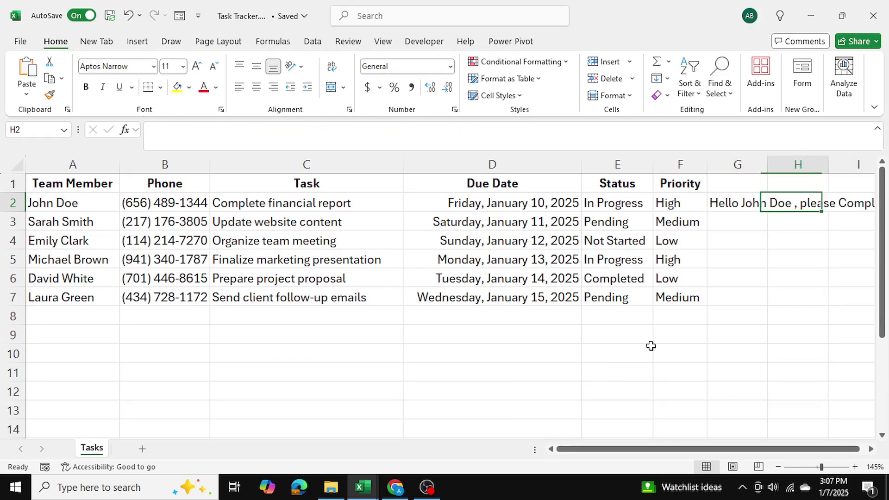
key(Right)
key(Right)
key(Right)
key(Right)
key(Right)
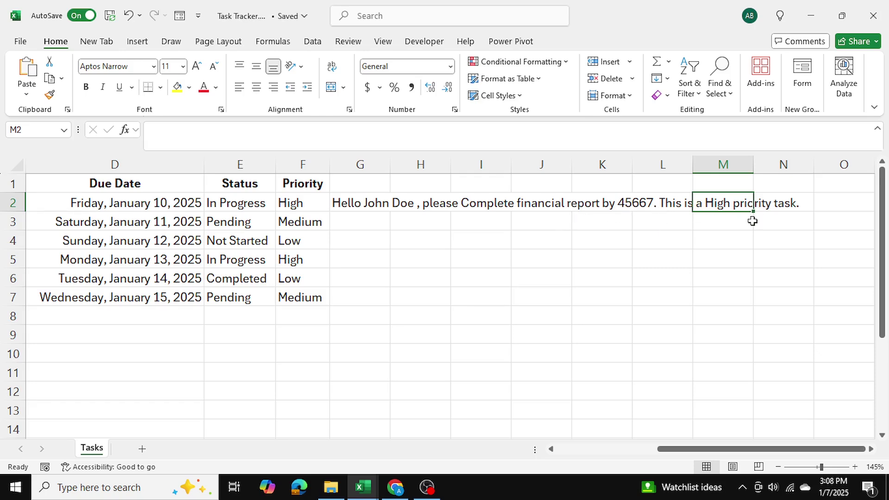
Step: Check D2's underlying due date behind the 45667 value, then reselect G2's formula
click(731, 249)
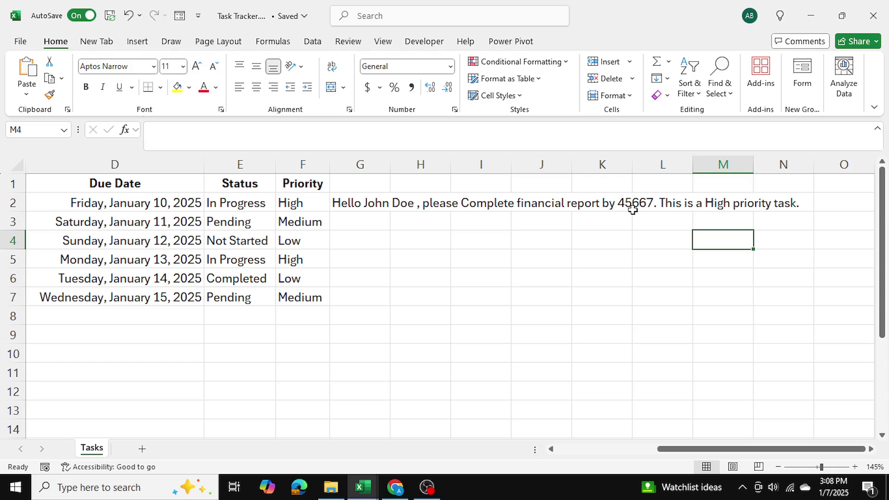
click(98, 206)
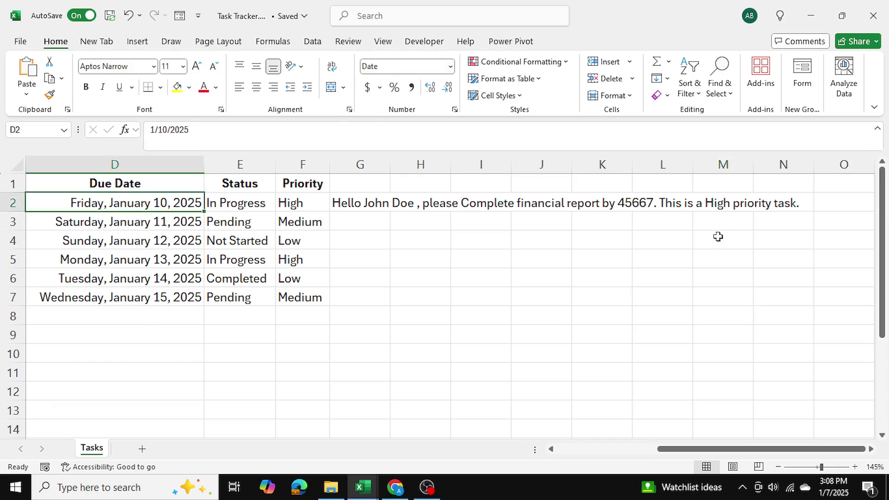
click(624, 205)
click(459, 205)
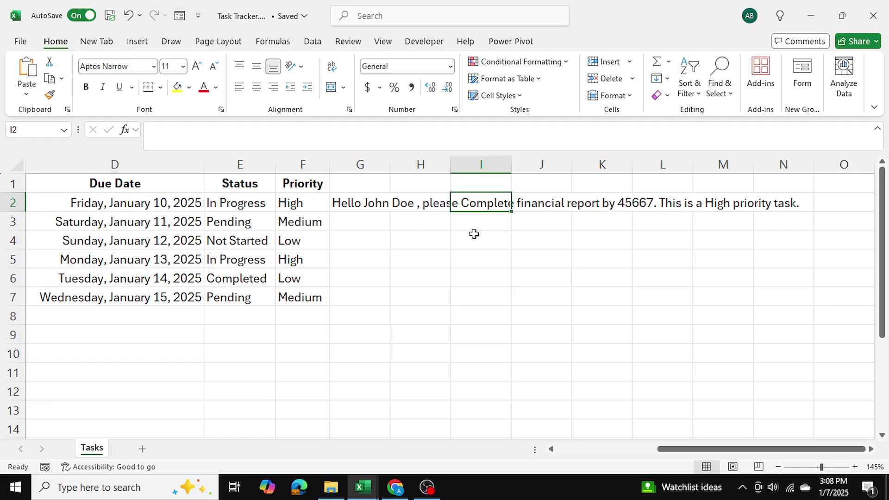
click(479, 220)
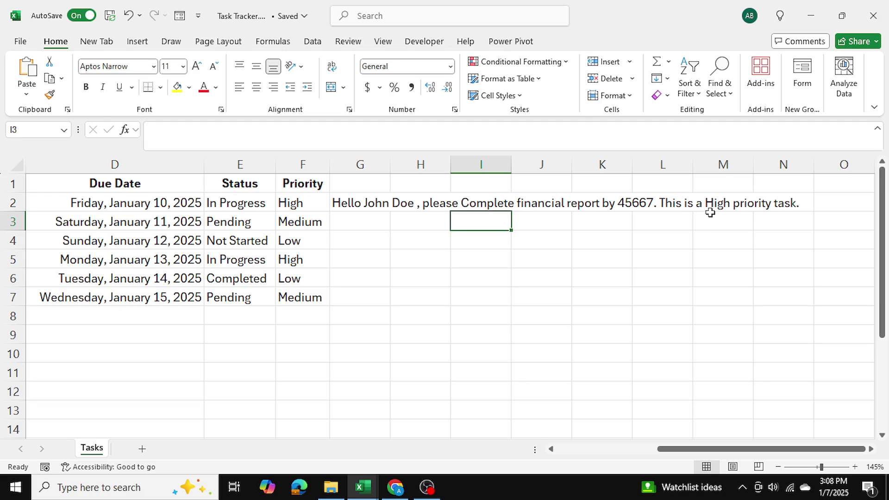
click(351, 208)
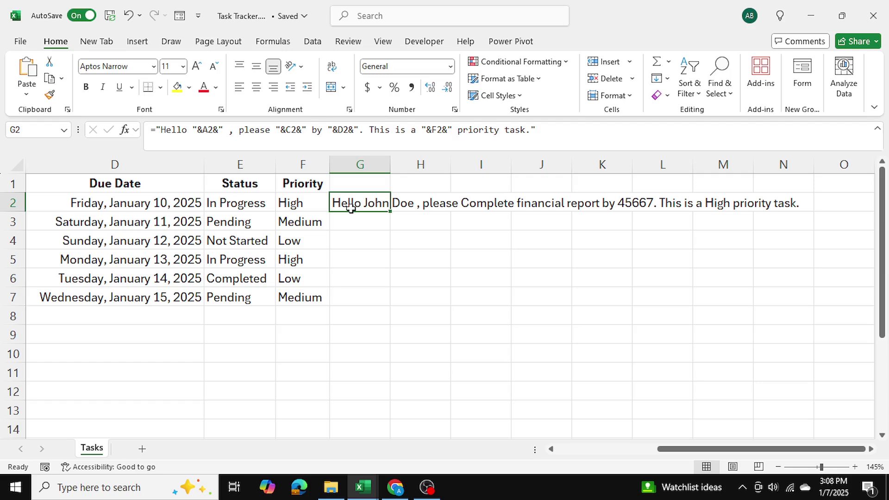
Step: Wrap the C2 task reference in the G2 formula as lower(C2)
double_click(290, 130)
drag(715, 449, 660, 458)
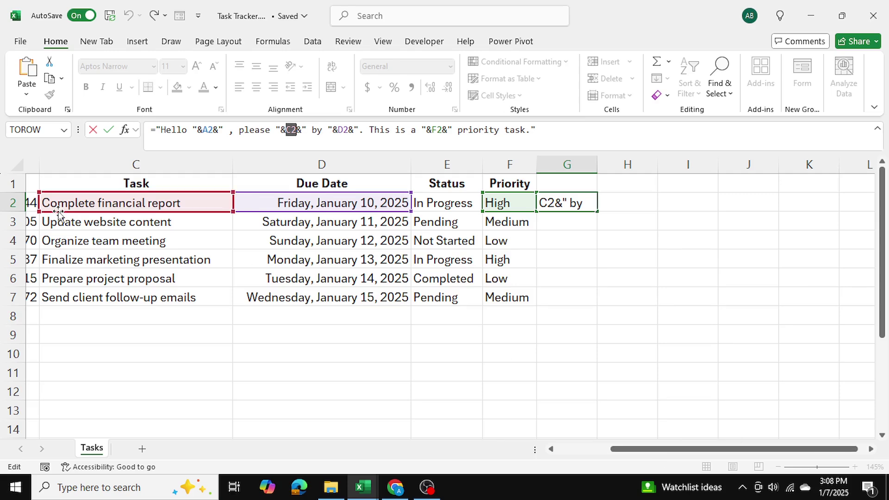
click(286, 130)
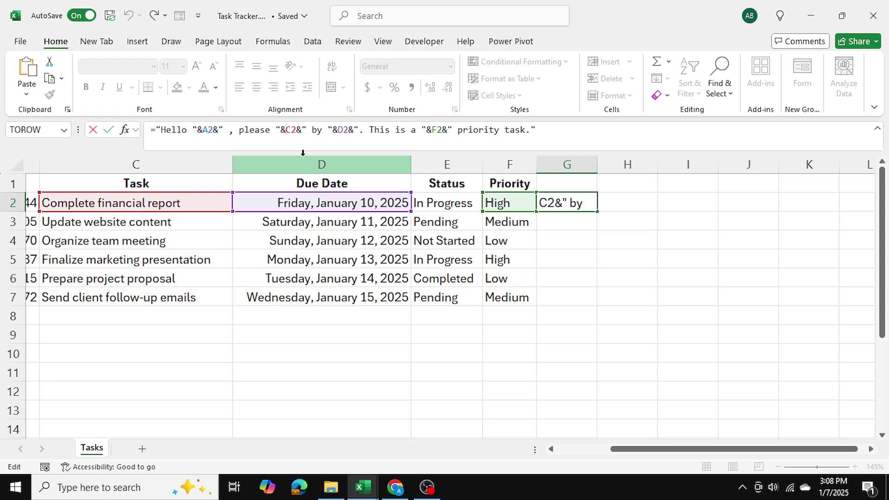
text(lower)
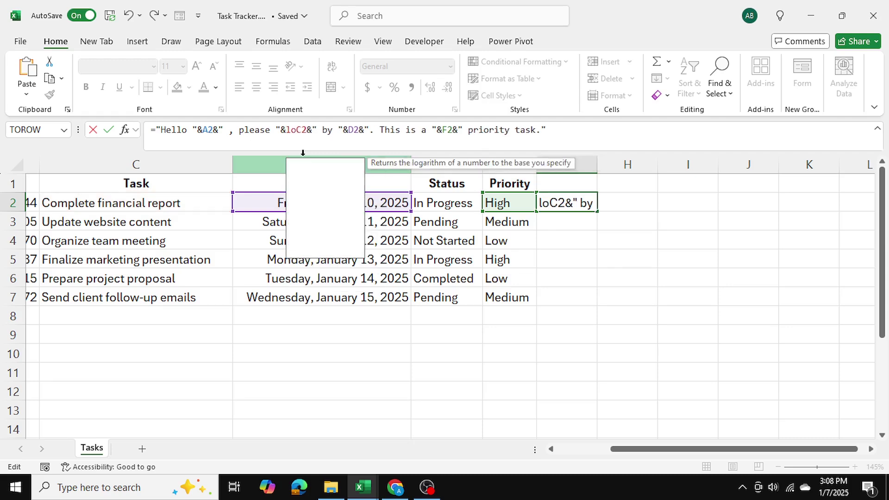
text(()
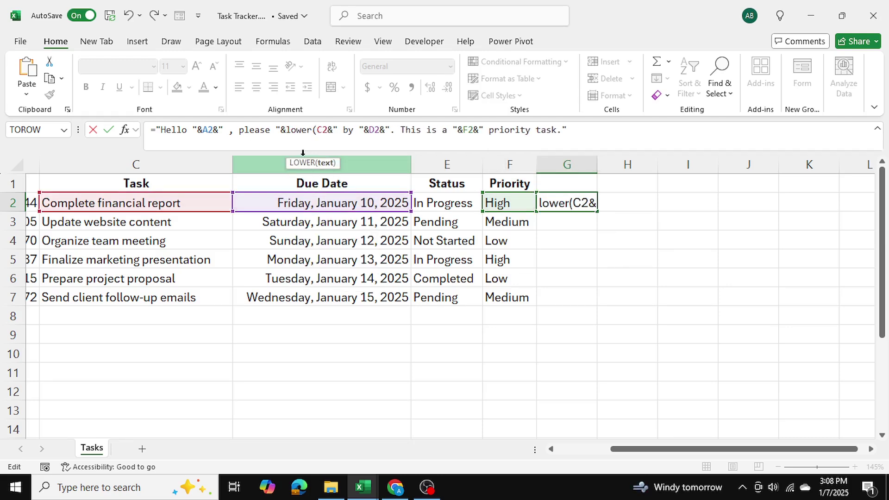
click(328, 131)
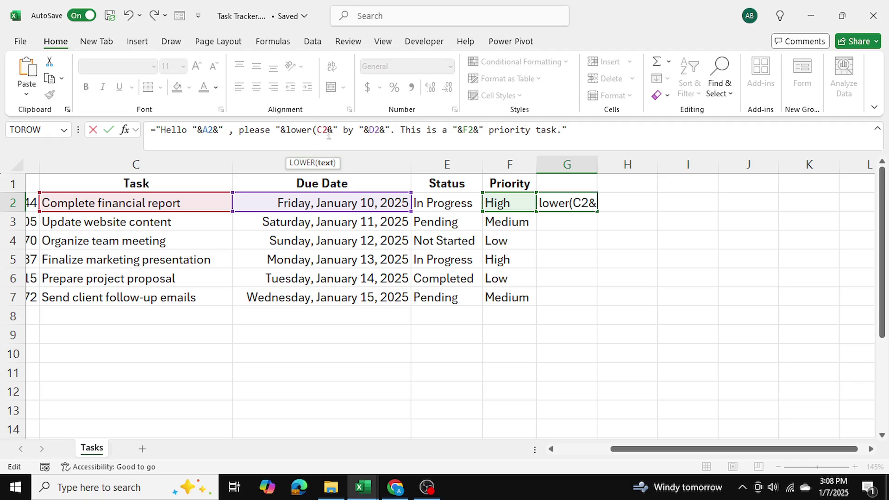
text())
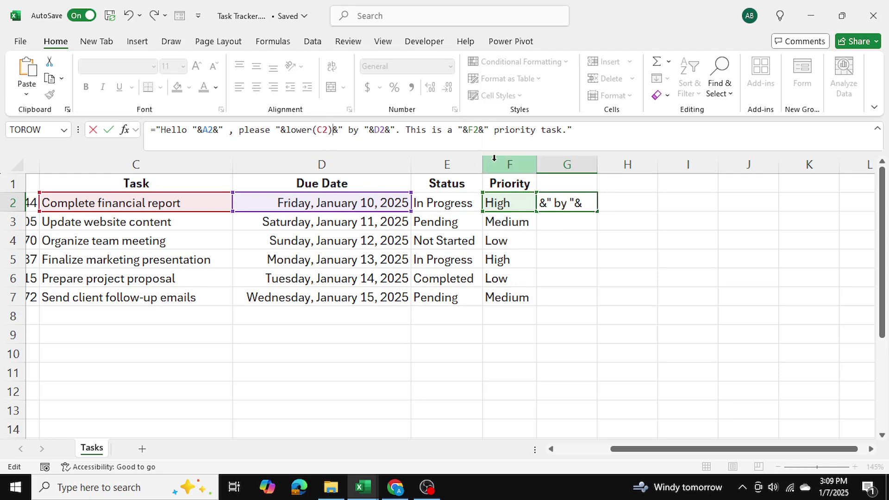
Step: Wrap the F2 priority reference as lower(F2)
click(467, 131)
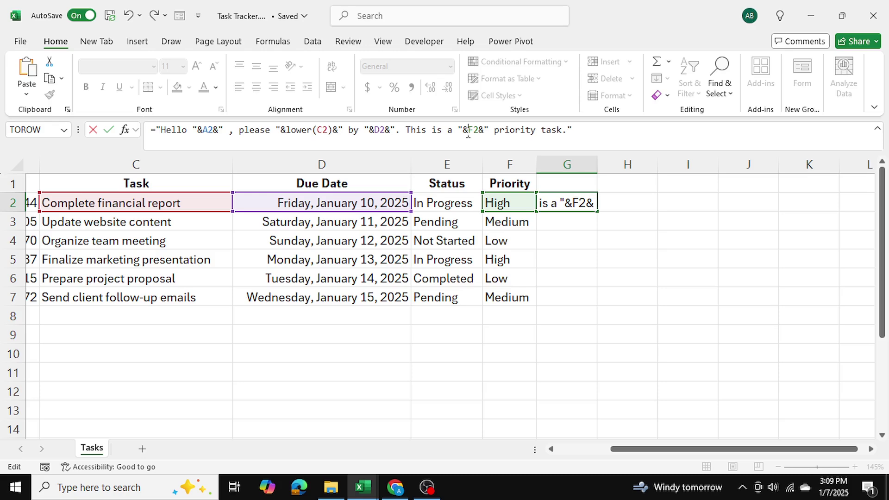
text(lower()
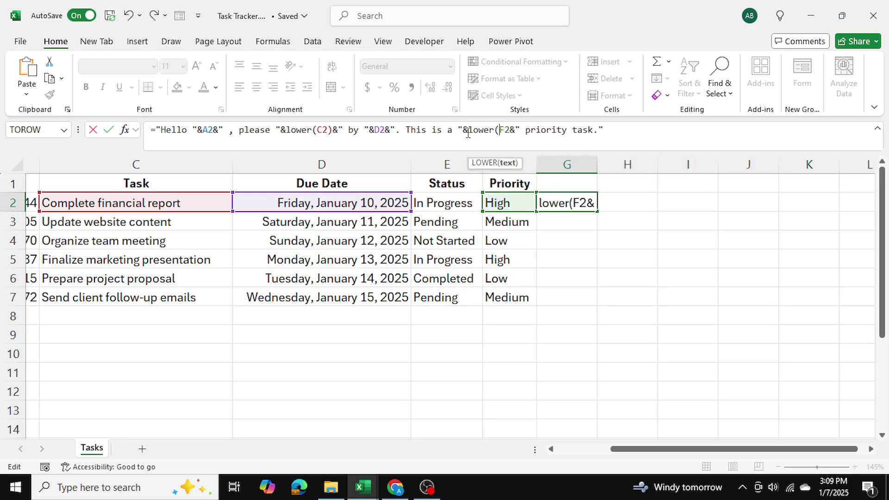
click(511, 131)
text())
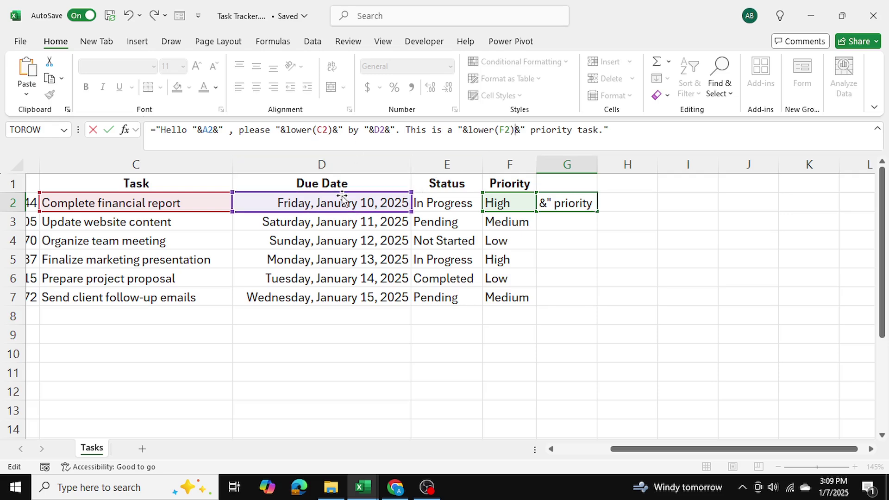
Step: Wrap D2 in TEXT(D2,"mmmm dd, yyyy") so the due date reads like January 10, 2025
click(375, 134)
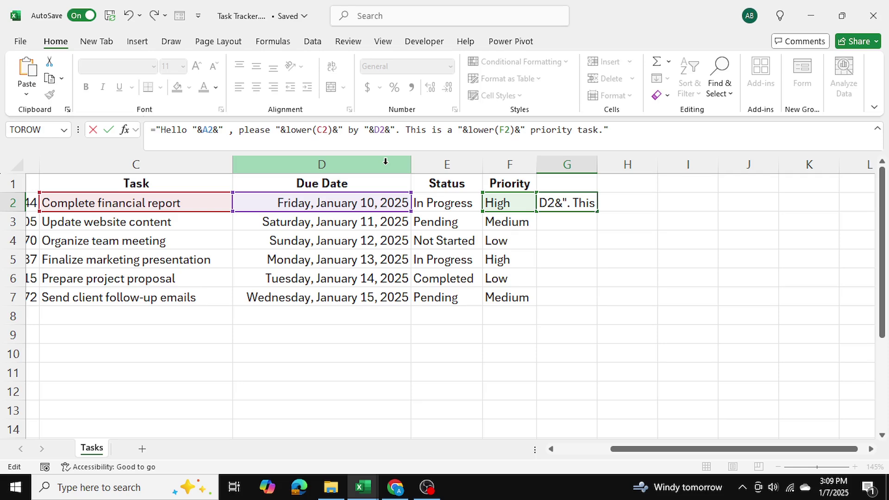
text(text)
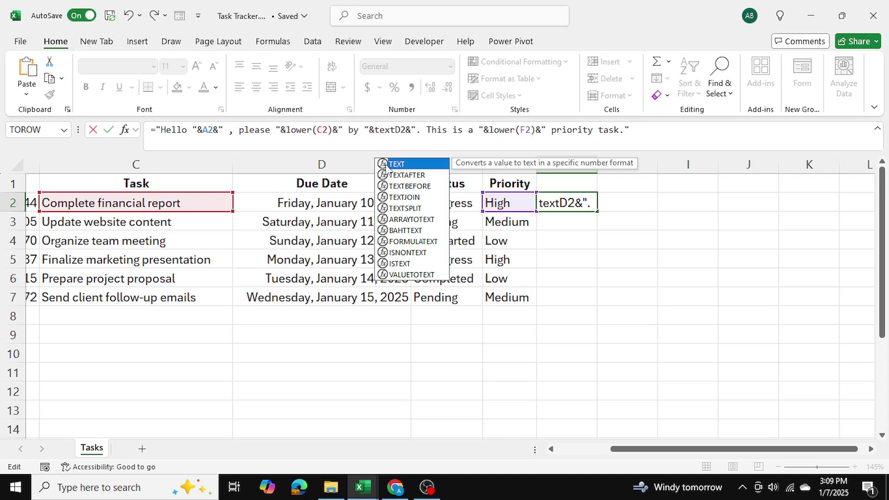
text(()
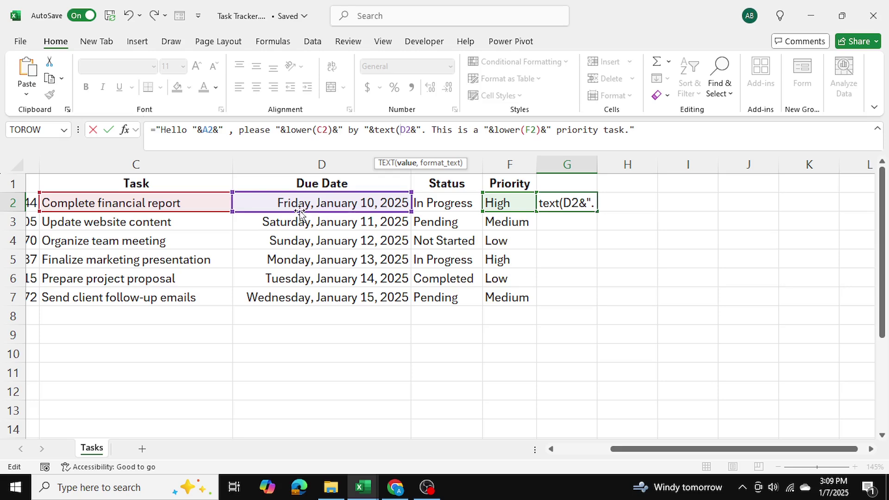
click(411, 134)
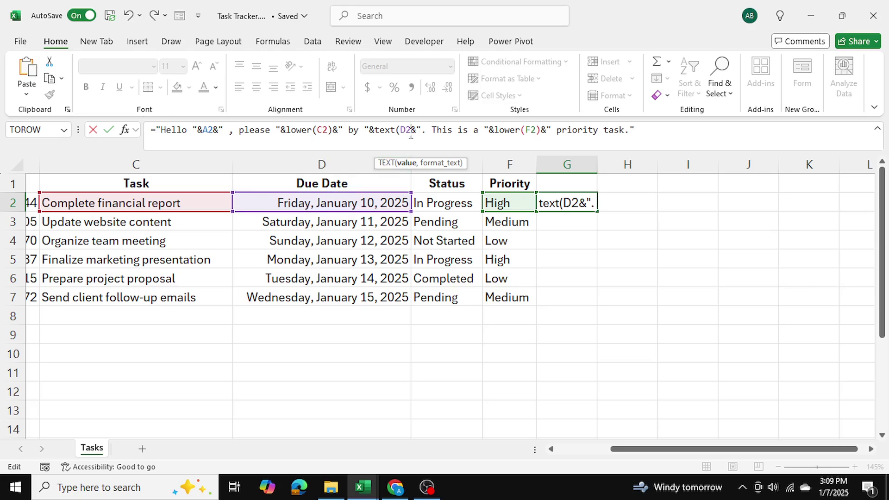
text(,)
key(BackSpace)
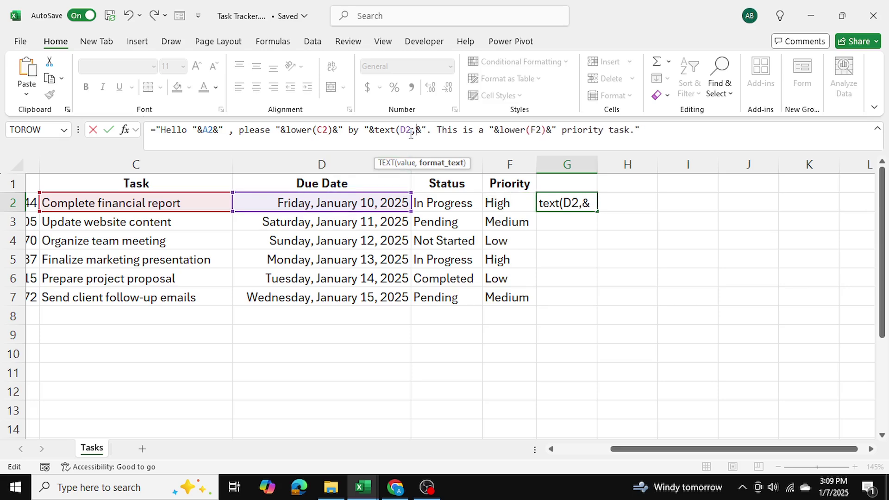
text(")
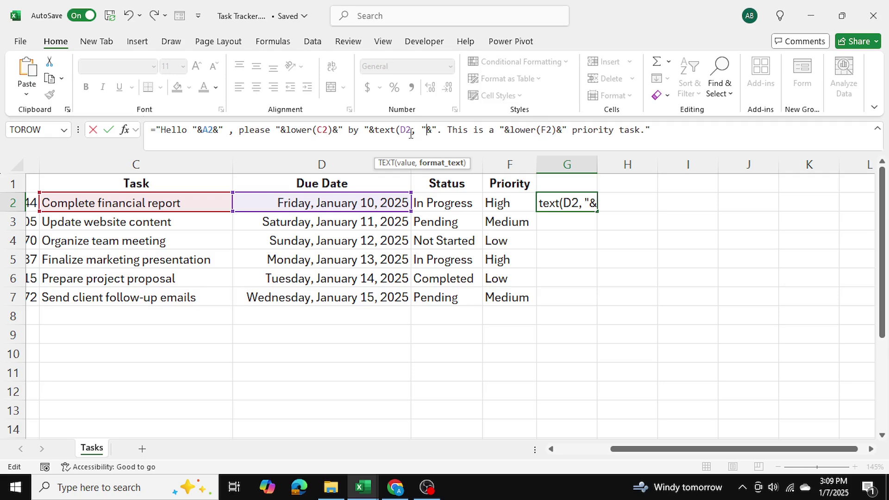
text(mmmm)
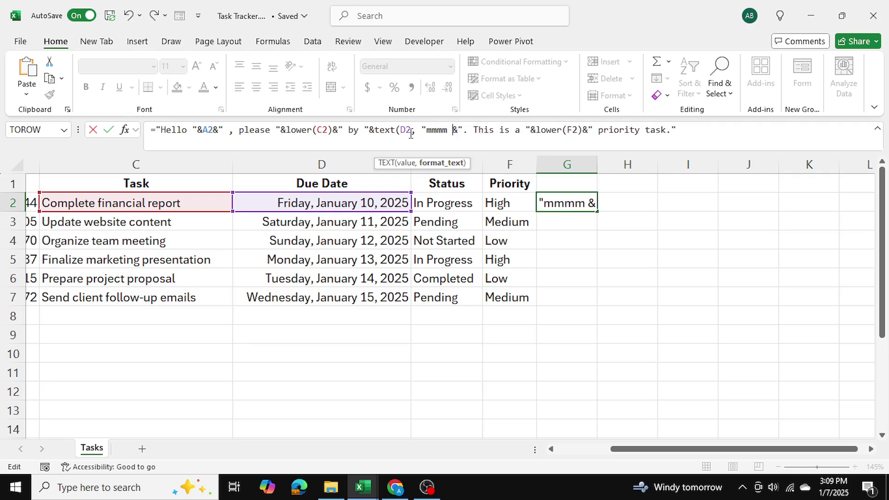
text( dd)
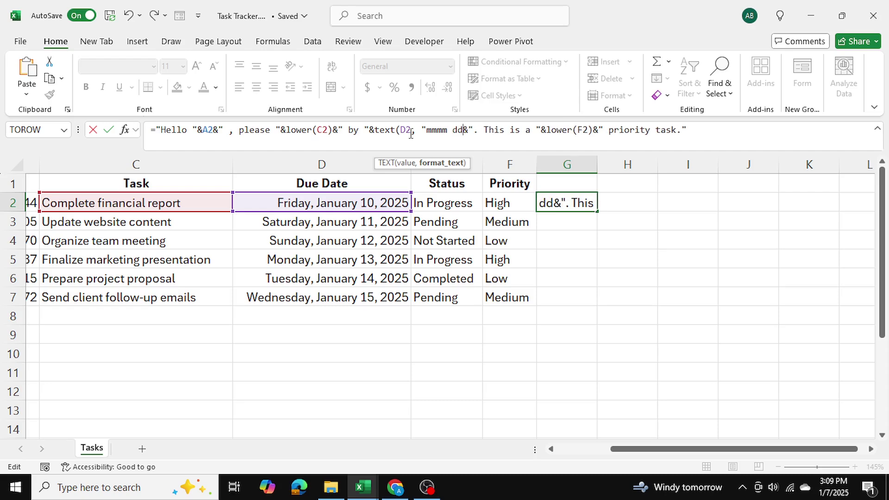
text(, )
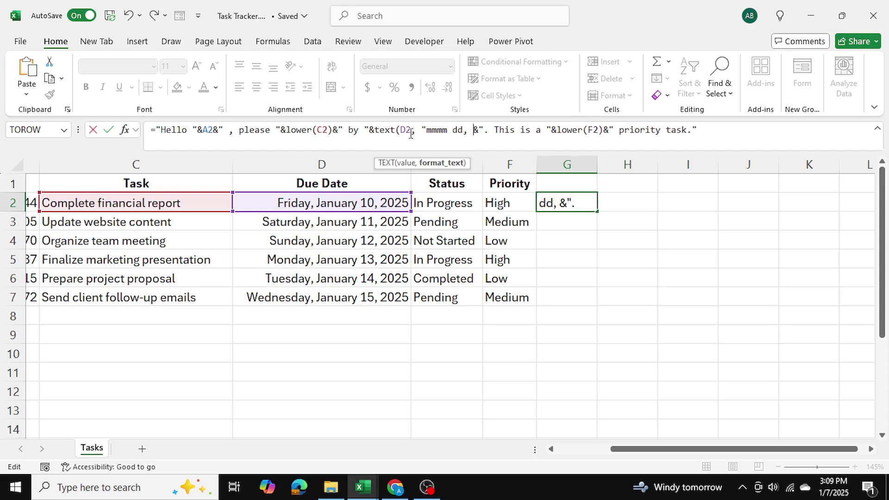
text(yyyy)
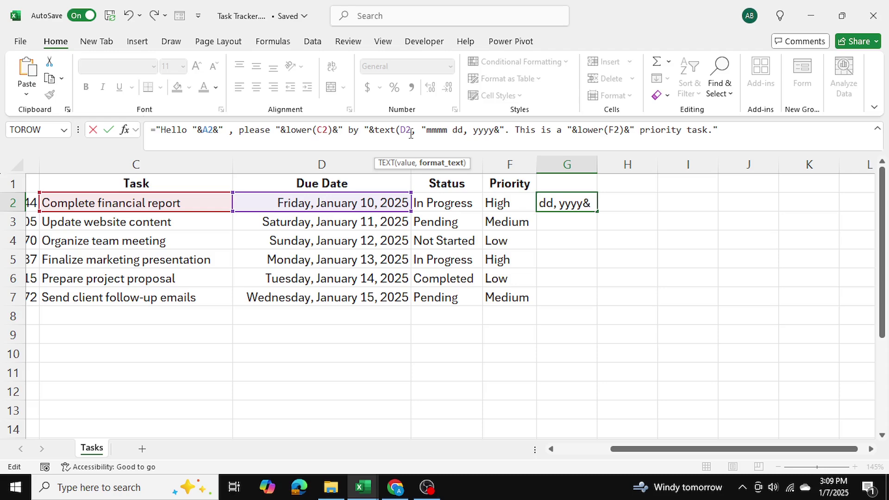
text(")
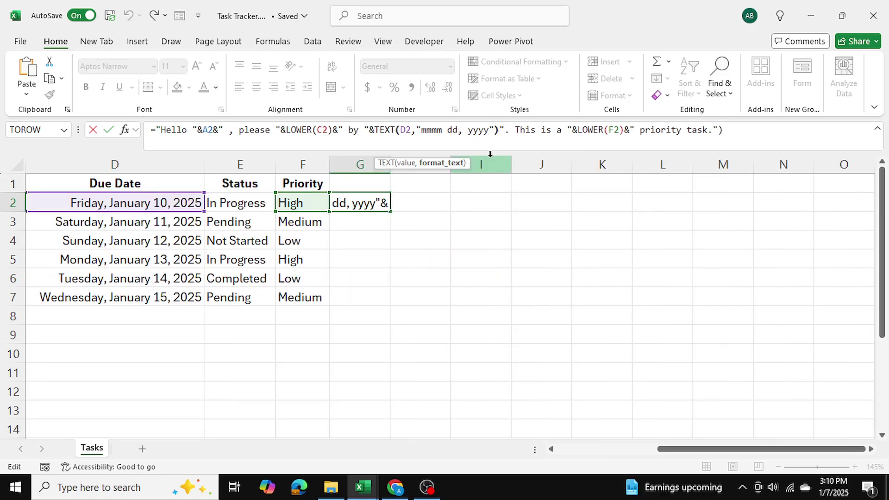
Step: Close the TEXT wrapper, enter the G2 formula, and inspect F2, K2 and N2
text())
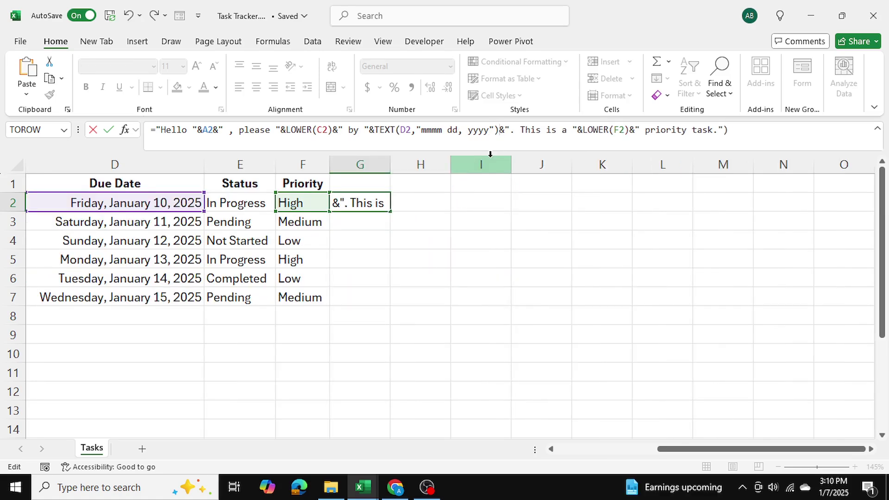
key(Return)
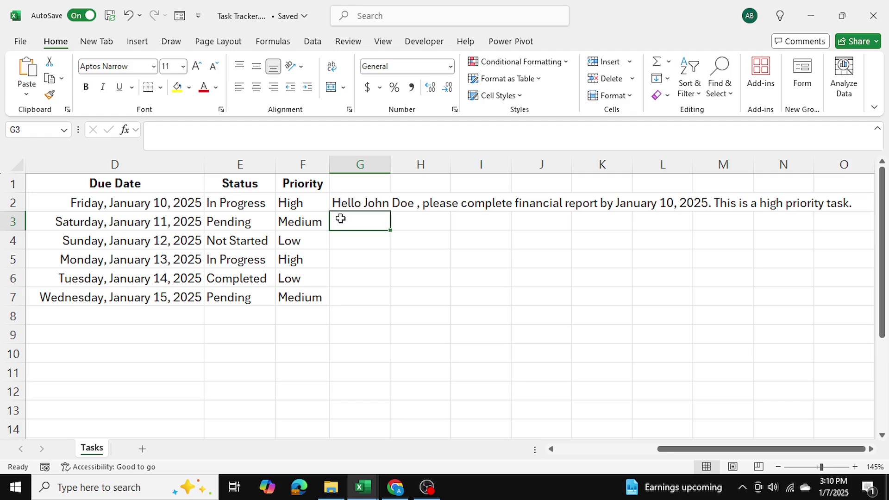
click(431, 215)
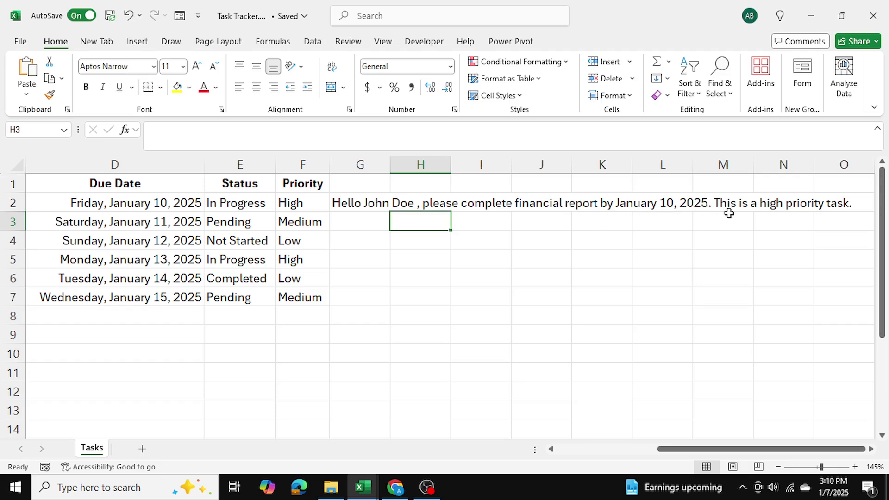
click(768, 206)
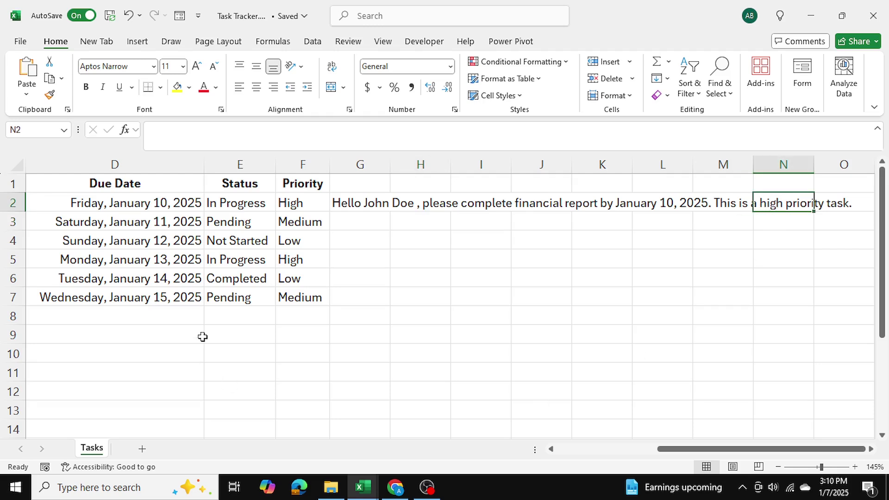
click(310, 208)
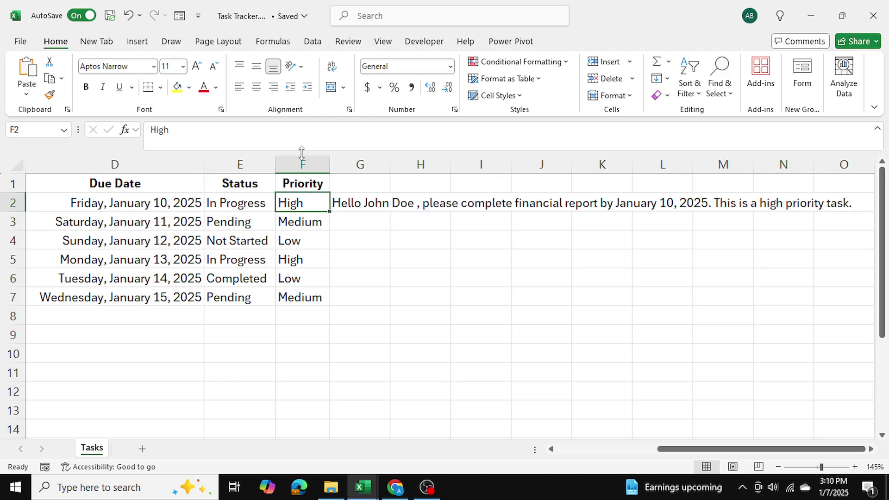
click(623, 200)
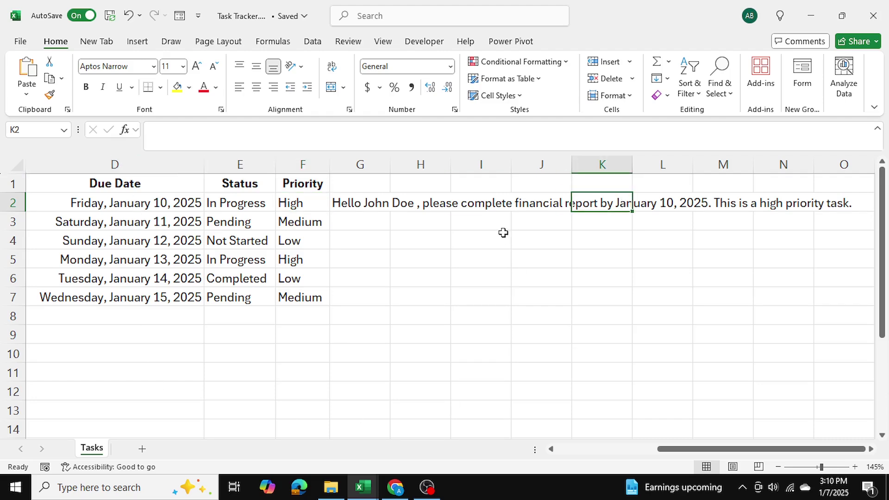
Step: Fill the greeting formula from G2 down through G7
click(383, 203)
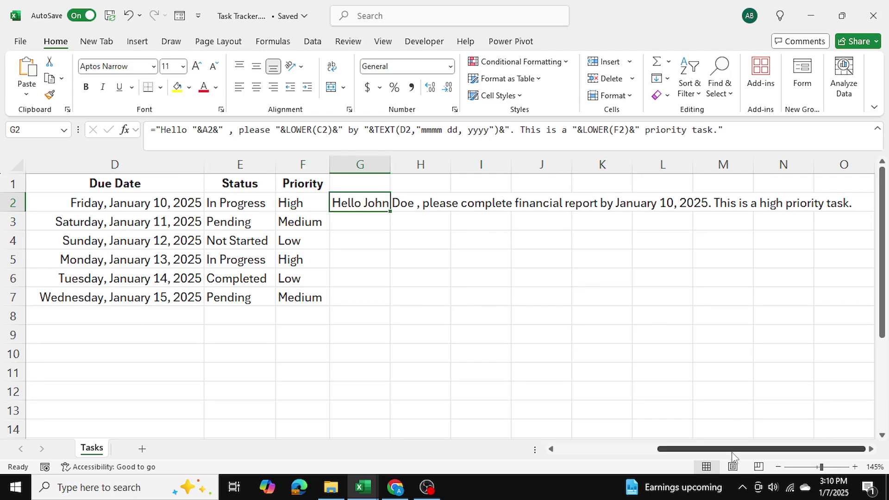
mouse_move(733, 450)
mouse_down()
mouse_move(622, 460)
mouse_move(722, 458)
mouse_up()
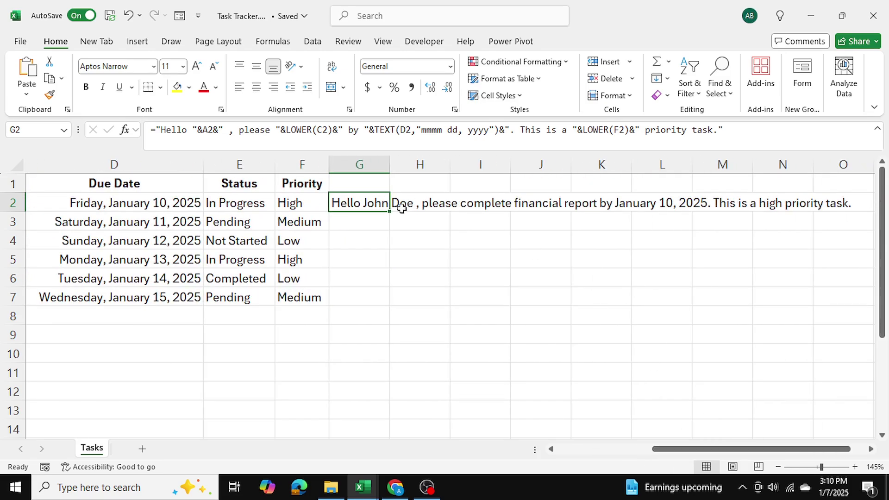
drag(390, 210, 385, 307)
click(557, 356)
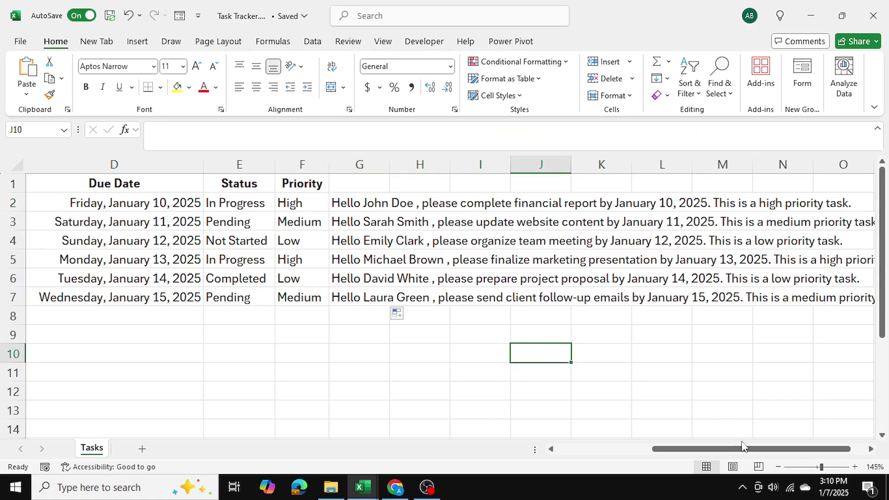
drag(742, 446, 638, 457)
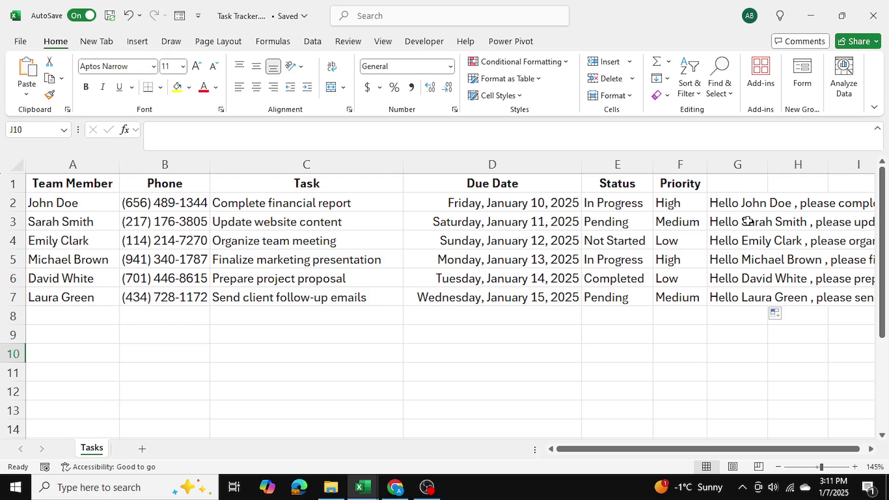
Step: Head column G with 'Message' in G1
click(729, 179)
text(Mes)
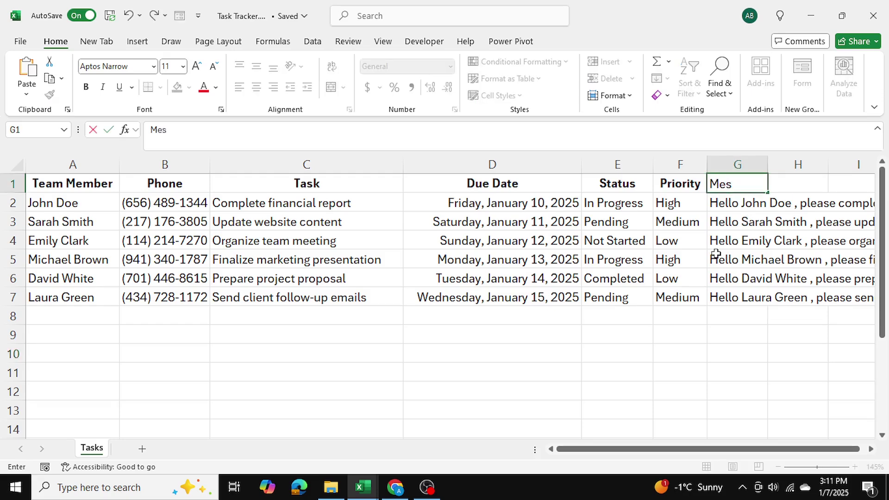
text(sage)
key(Return)
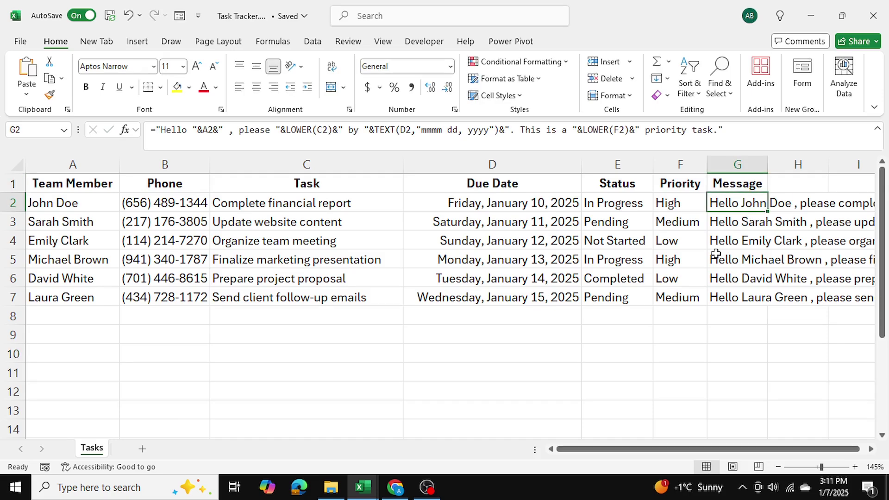
click(794, 183)
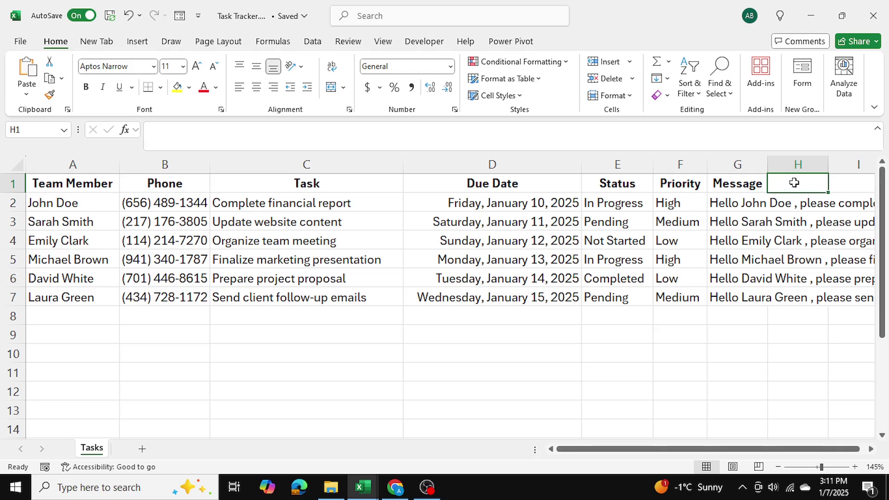
Step: Enter the header 'Link' in cell H1
click(777, 347)
click(810, 183)
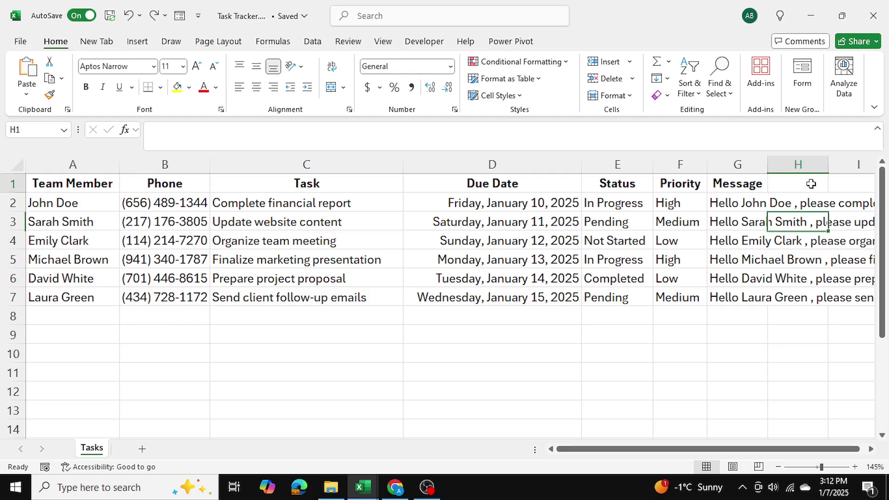
text(Link)
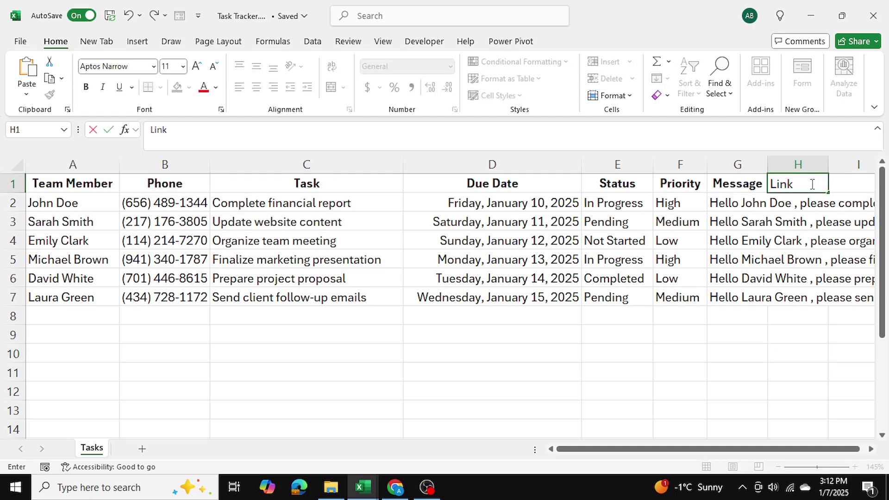
key(Return)
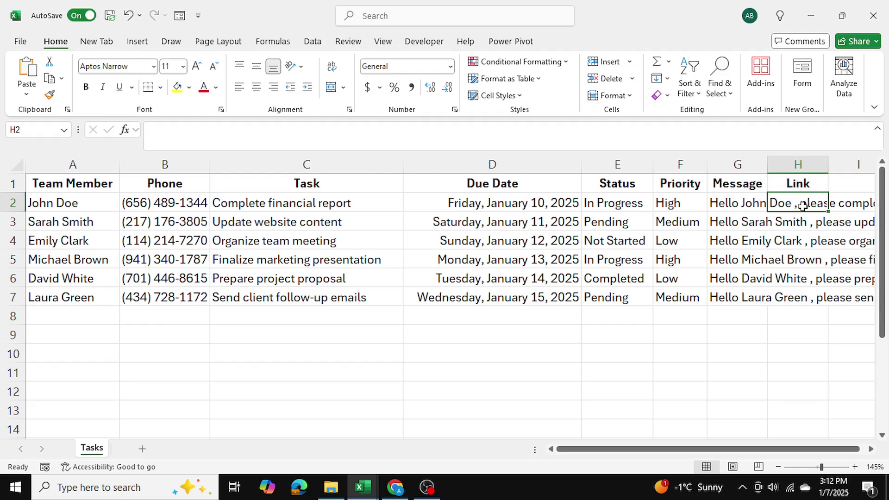
Step: Start the H2 formula as =hyperlink(" with the pasted WhatsApp web address
text(=hye)
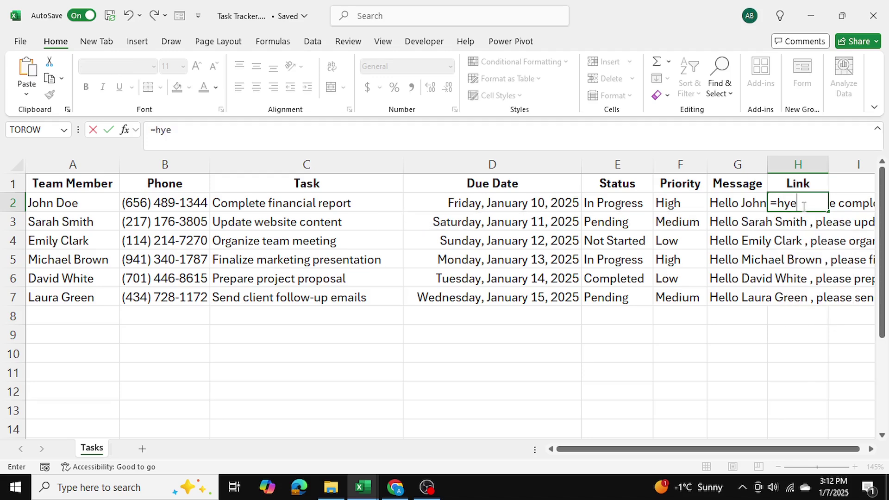
key(BackSpace)
text(perlink)
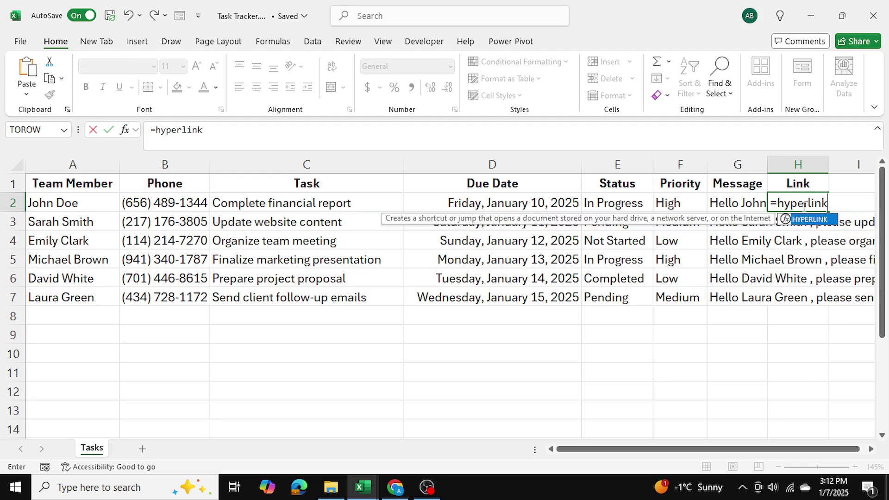
text(()
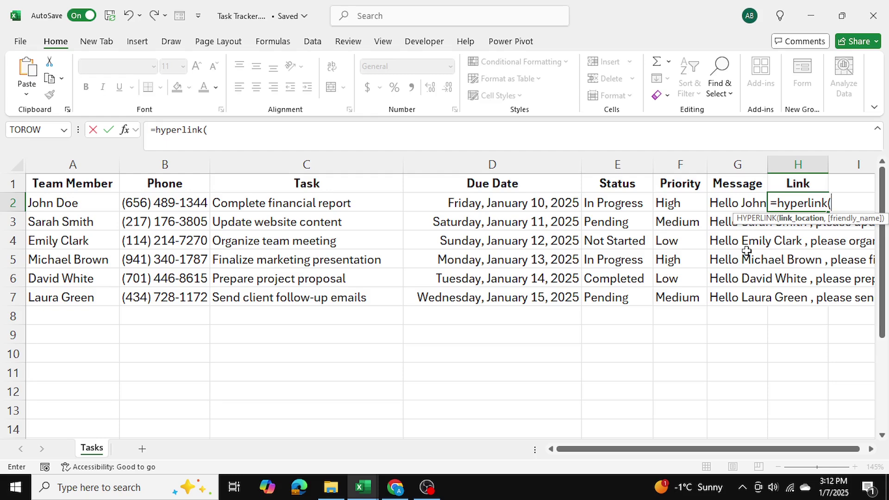
text(")
click(230, 132)
text(https://web.whatsapp.com/)
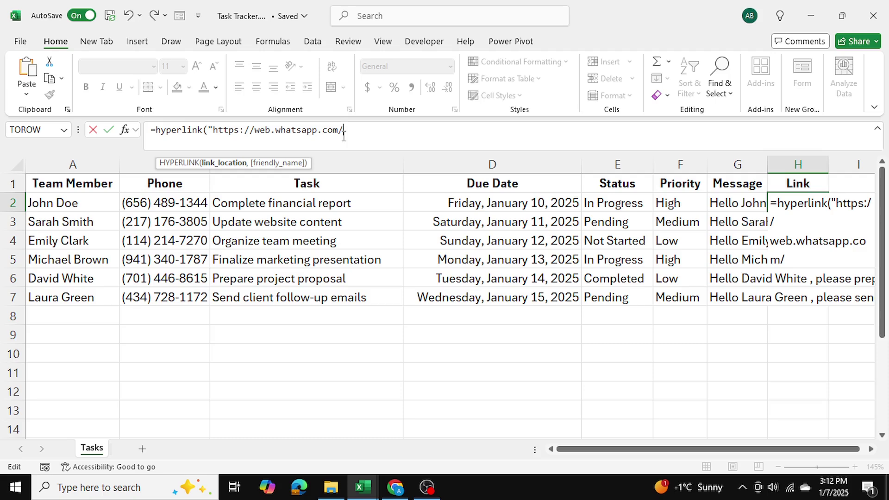
Step: Append send?phone="& with B2's phone number, followed by &"&text="&
text(send?ph)
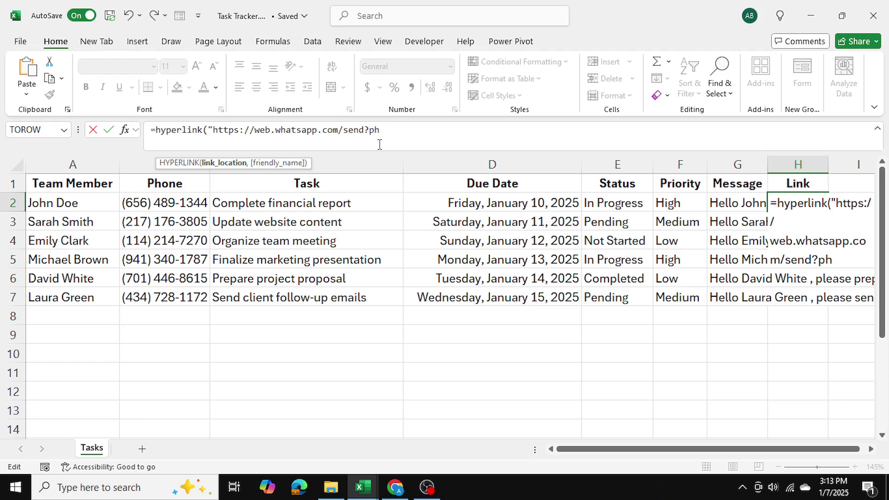
text(one=)
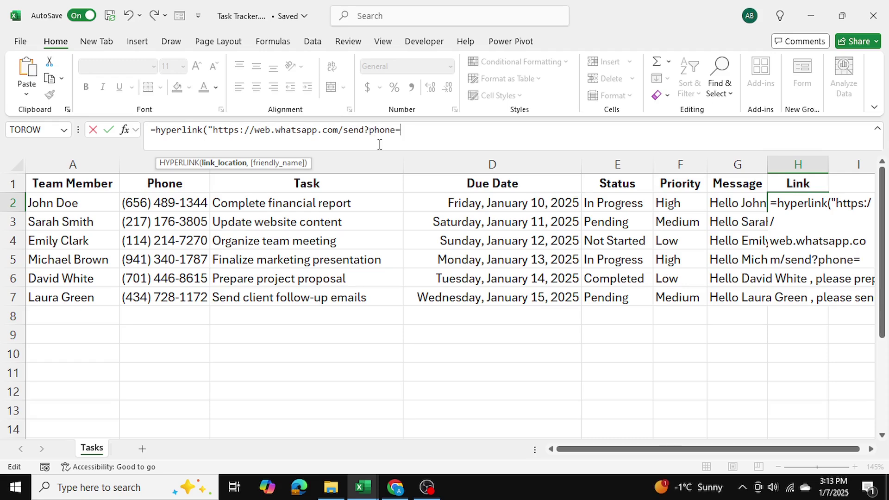
text("&)
click(164, 205)
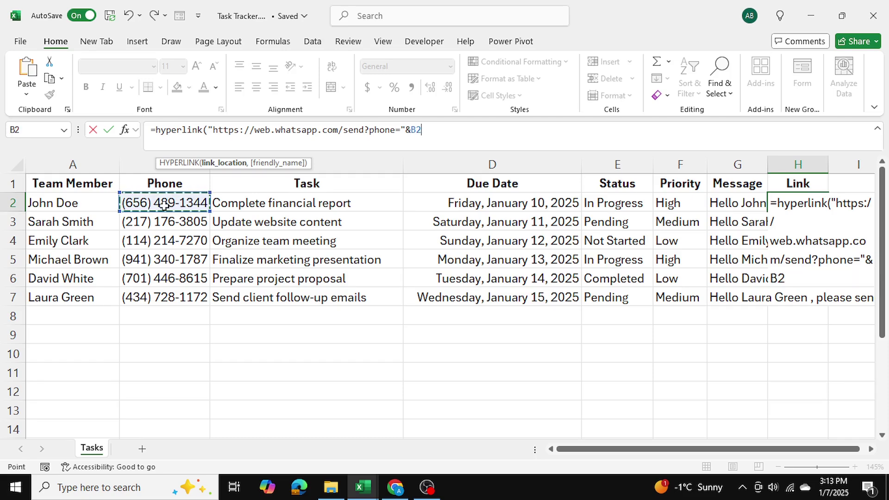
text(&)
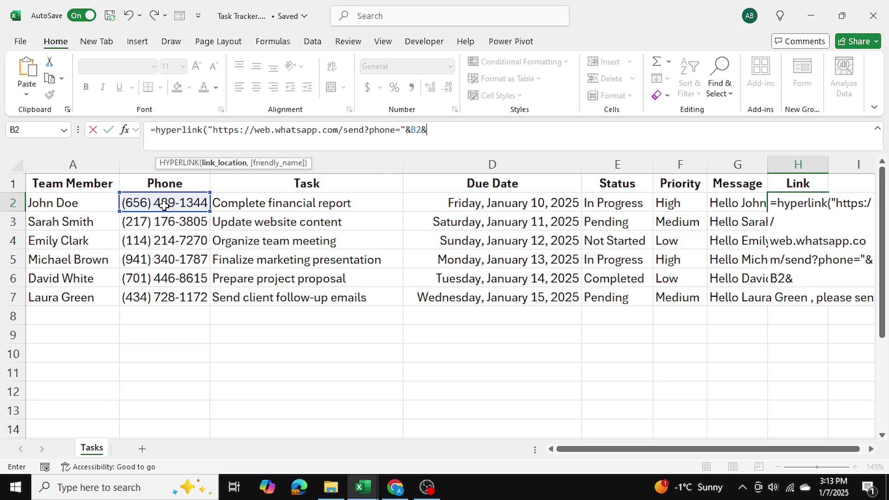
text("&text=)
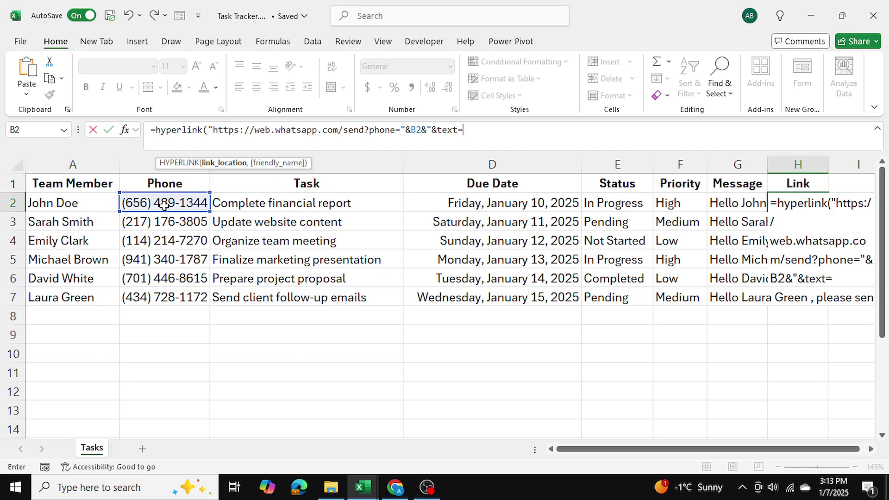
text("&)
Step: Finish the H2 hyperlink with G2's message and a "Send message to"&A2 label
click(742, 209)
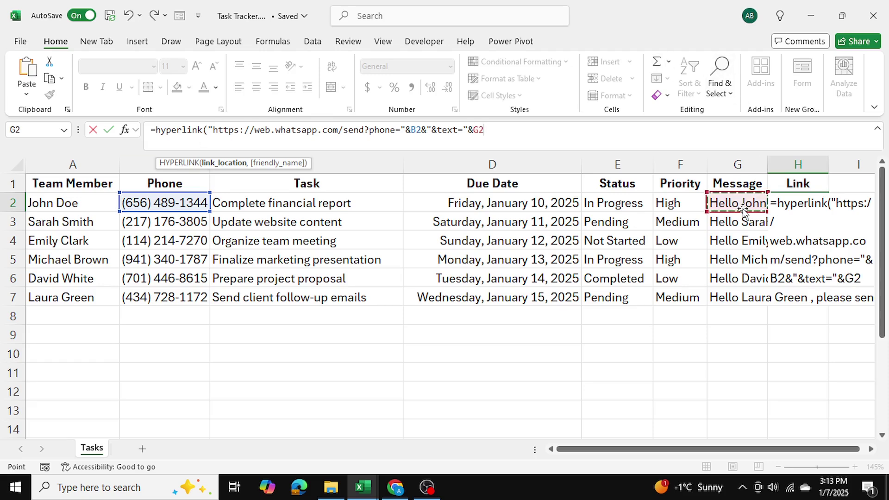
text(,)
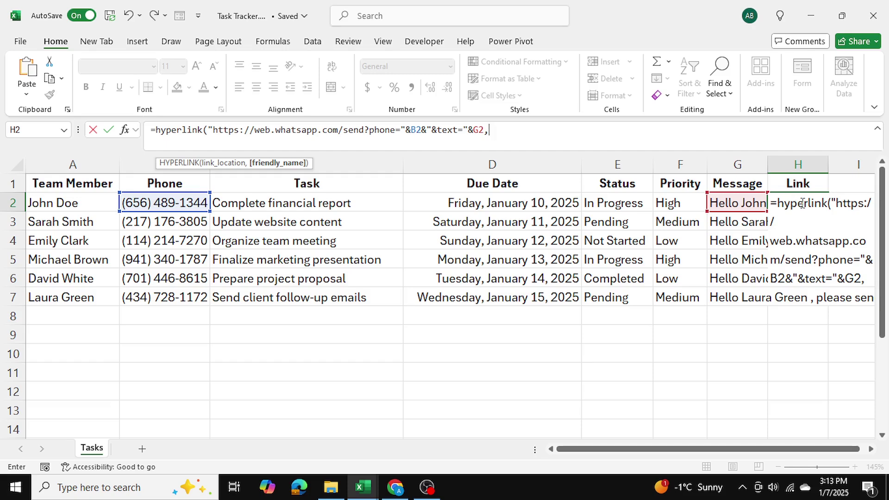
text("Se)
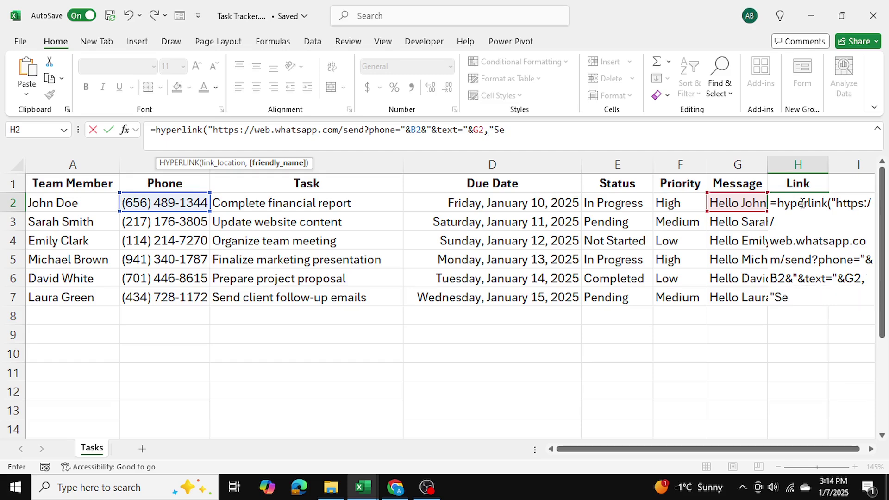
text(nd Message)
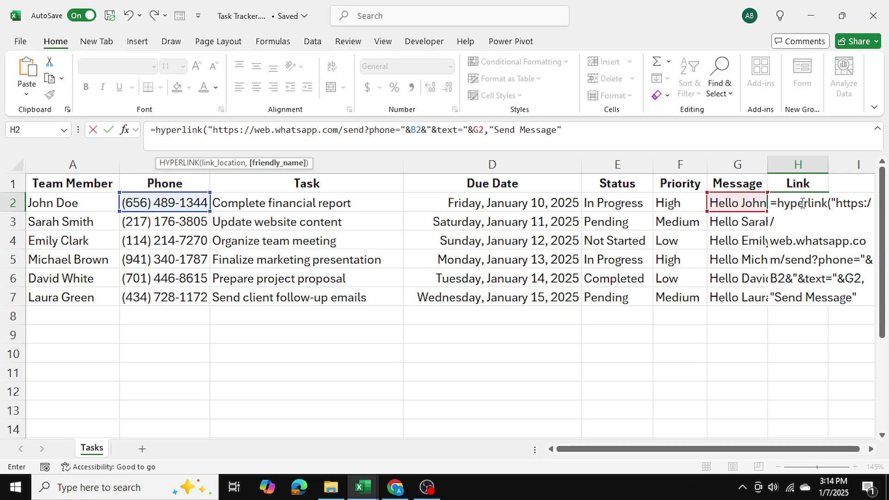
key(BackSpace)
key(BackSpace)
key(BackSpace)
key(BackSpace)
key(BackSpace)
key(BackSpace)
key(BackSpace)
key(BackSpace)
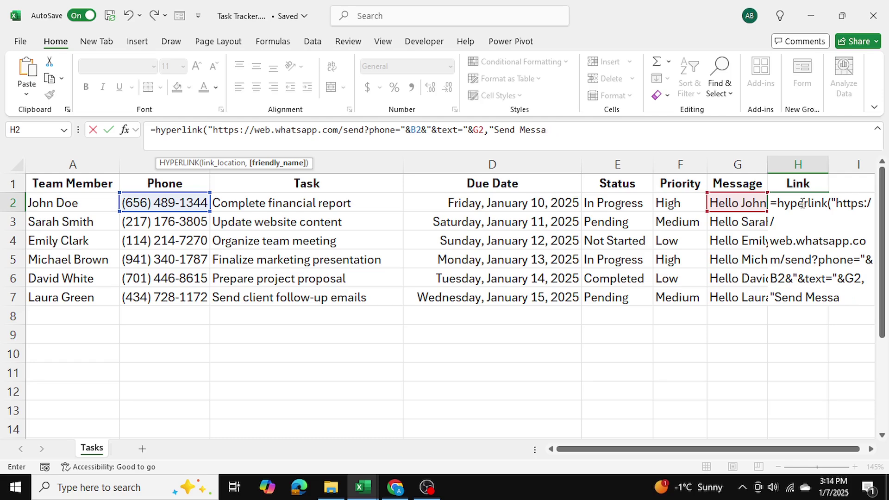
text(me)
text(ge to")
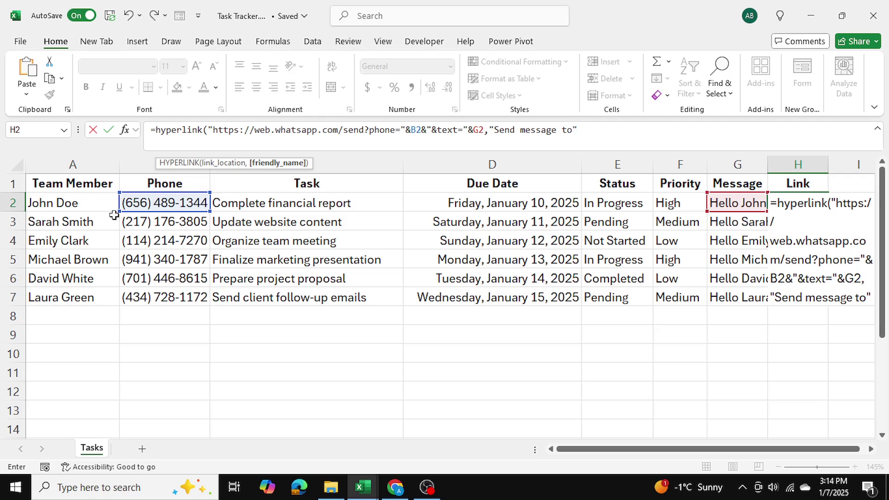
text(&)
click(79, 205)
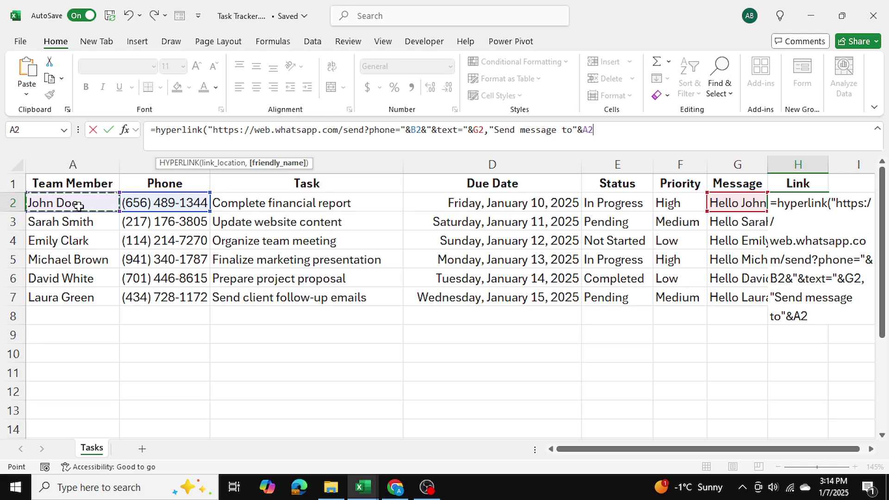
text())
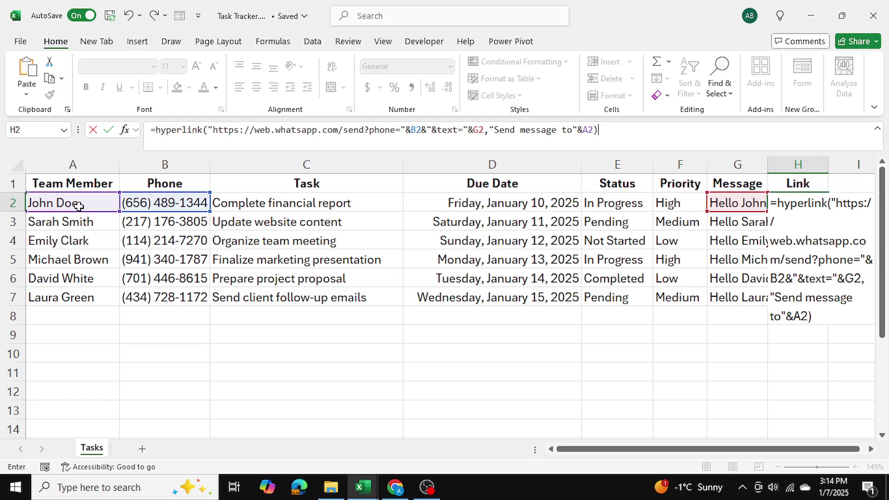
key(ctrl+Return)
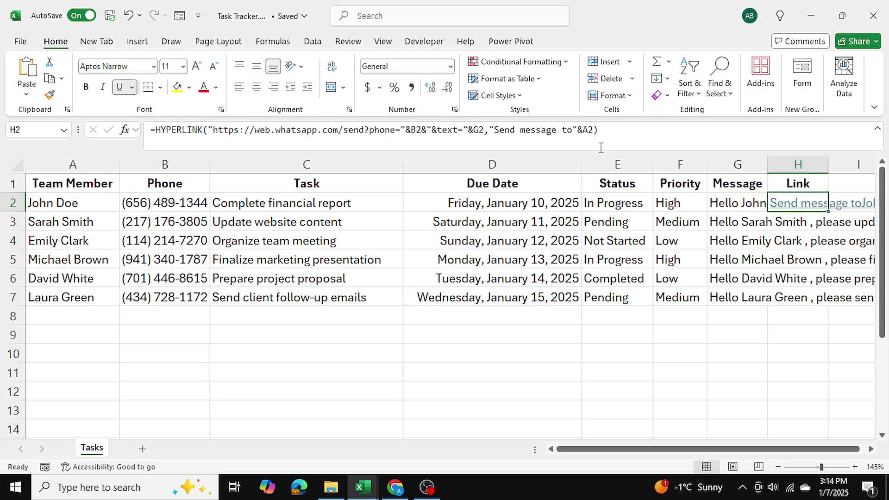
Step: Add a space after 'to' so H2 reads 'Send message to John Doe'
click(572, 130)
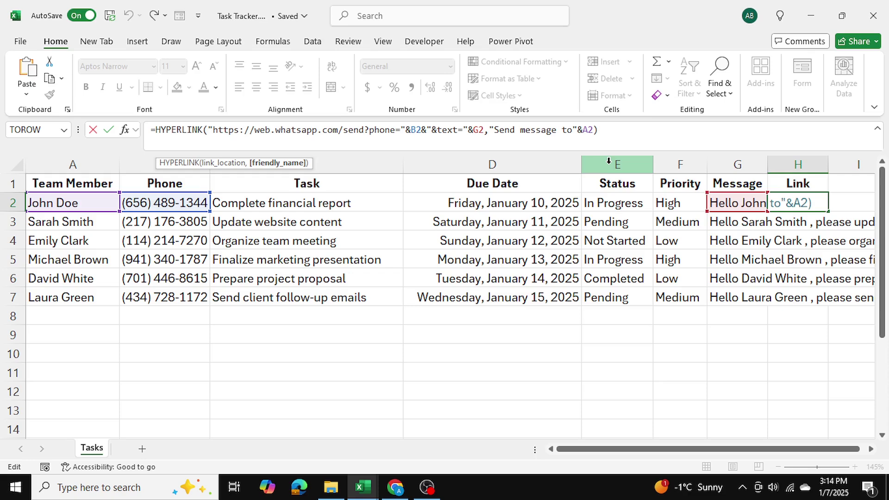
key(Return)
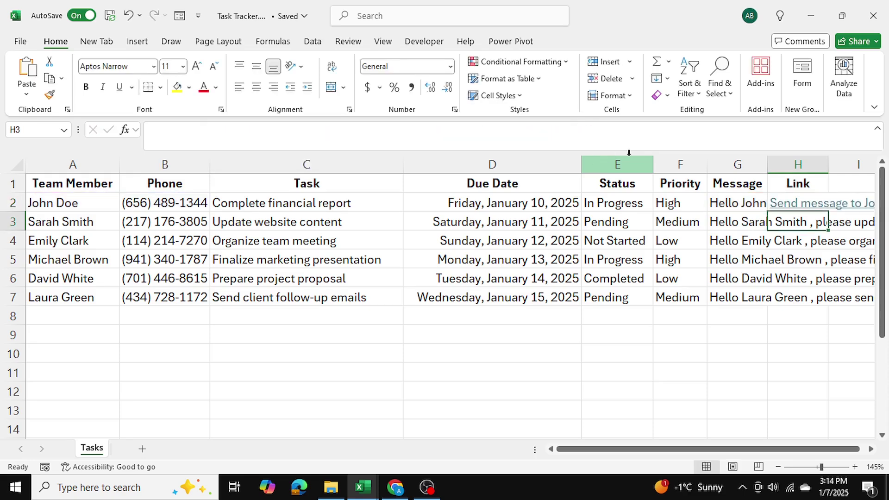
scroll(738, 429, right, 1)
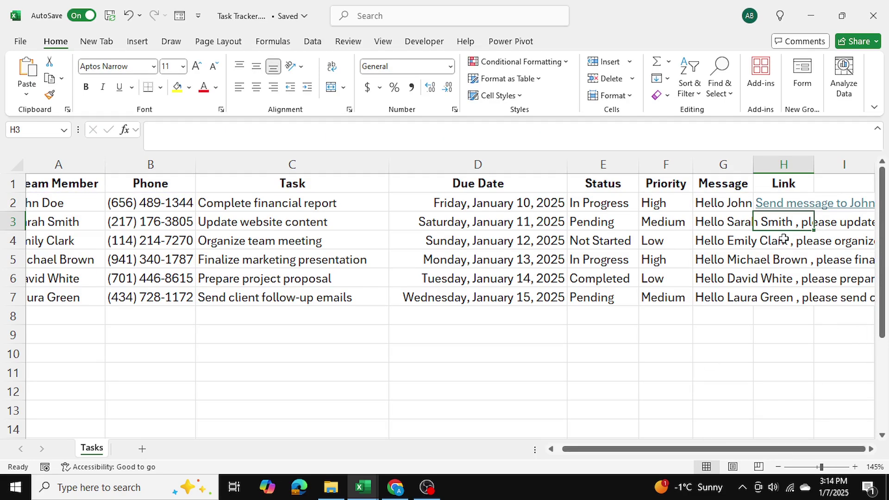
key(Up)
key(Right)
key(Right)
key(Right)
key(Right)
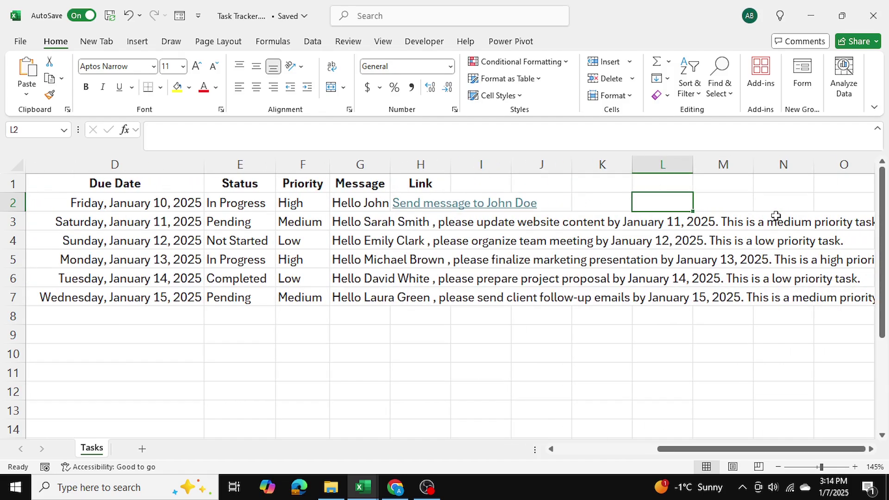
key(Left)
key(Left)
key(Left)
key(Left)
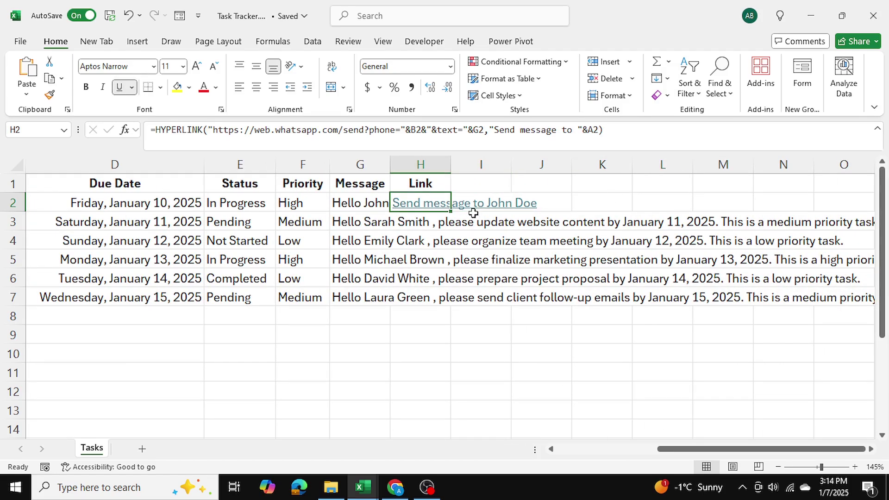
Step: Fill the link formula down to H7 and widen column H to show every link
double_click(449, 211)
click(514, 377)
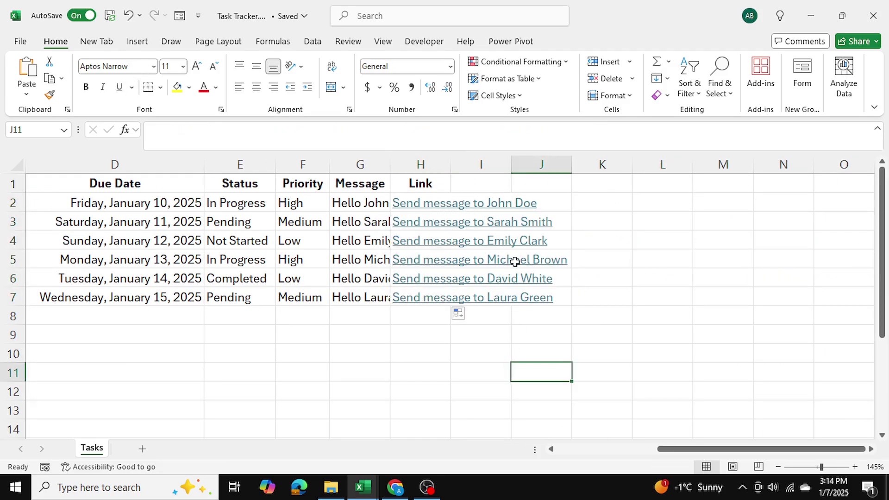
drag(451, 165, 604, 179)
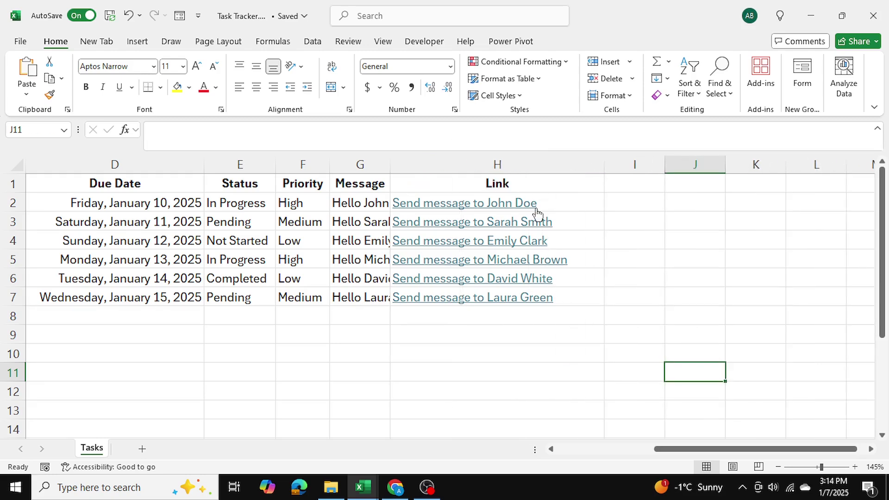
mouse_move(534, 208)
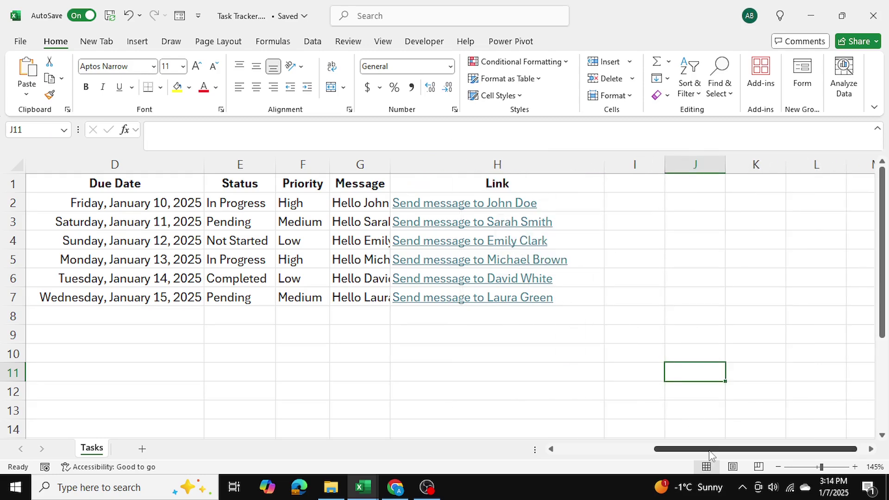
drag(706, 450, 638, 450)
Step: Inspect the message formulas in G2, G3 and G5
click(641, 204)
click(639, 221)
click(641, 256)
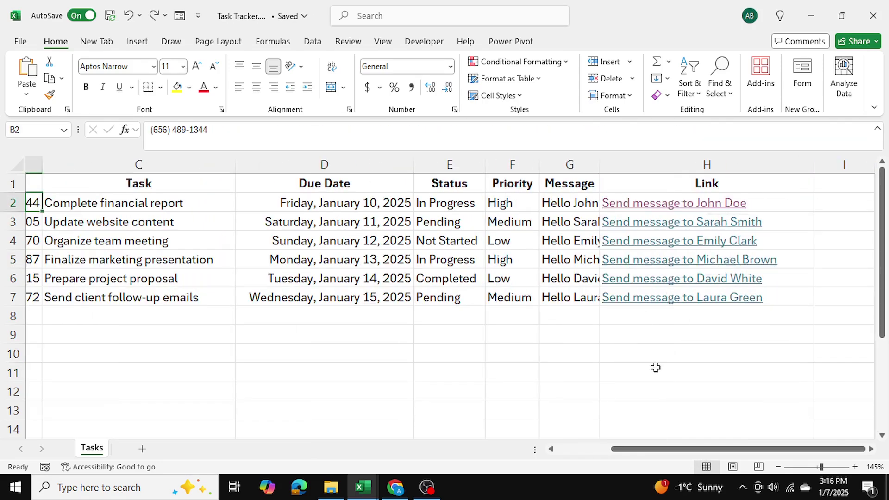
click(654, 371)
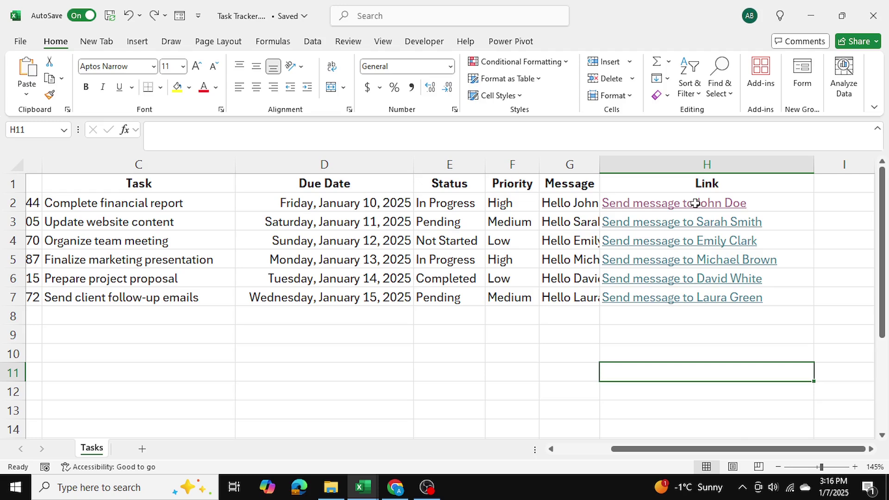
mouse_move(662, 208)
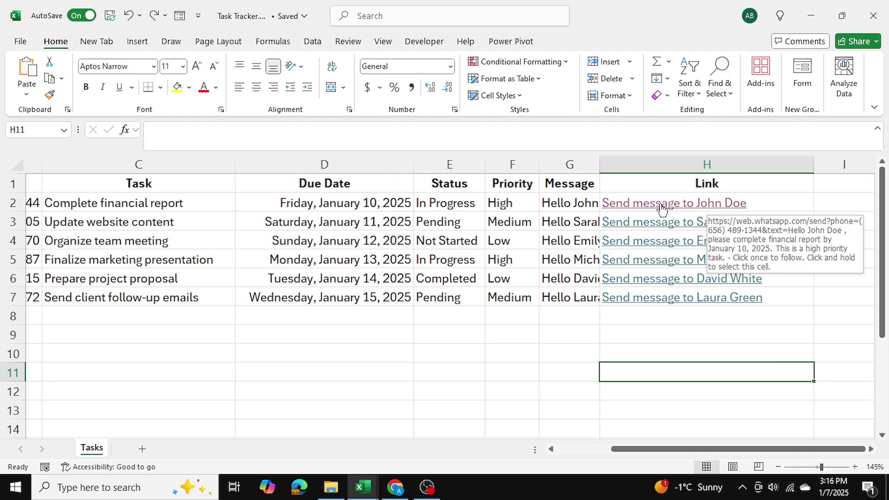
click(543, 199)
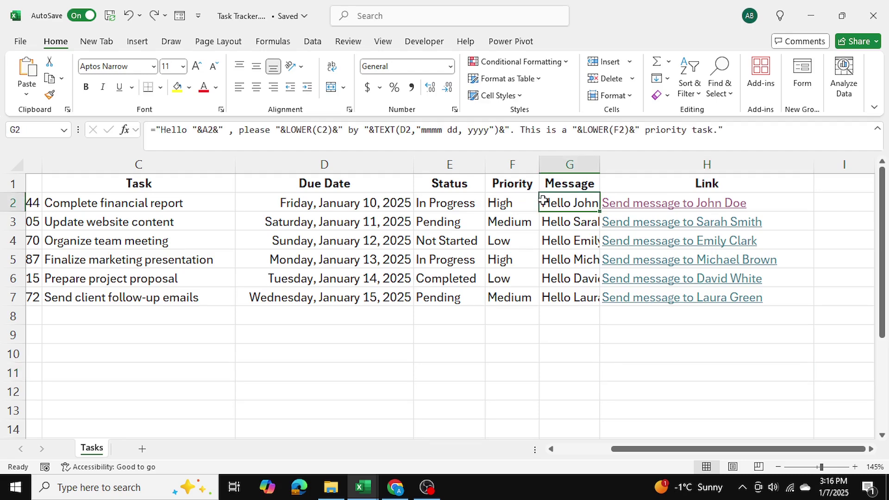